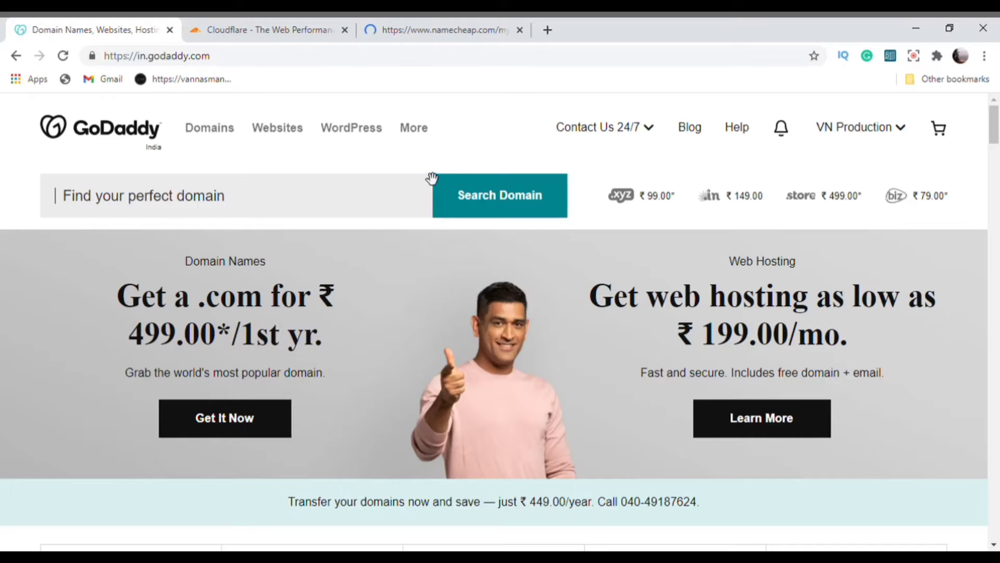
Open the DNS management page for vnproduction.in from the GoDaddy account's products and go to its Nameservers section.
scroll(753, 225, down, 7)
scroll(755, 228, up, 7)
click(893, 134)
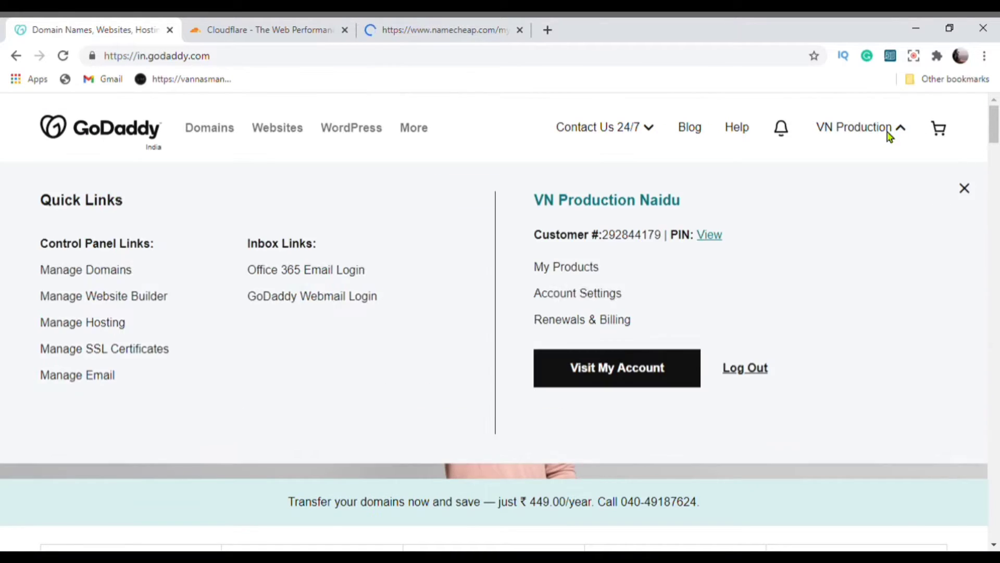
click(644, 367)
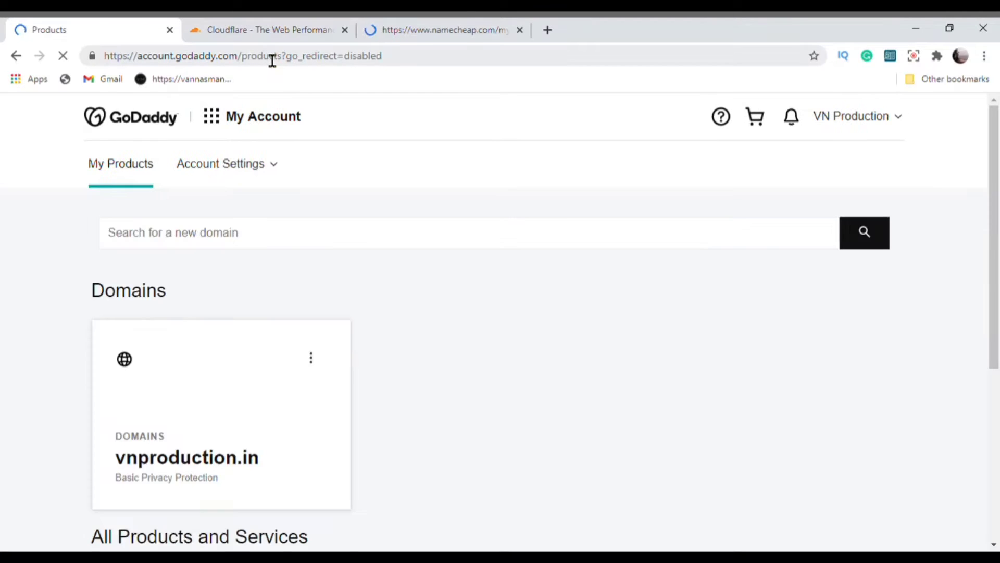
scroll(236, 292, down, 4)
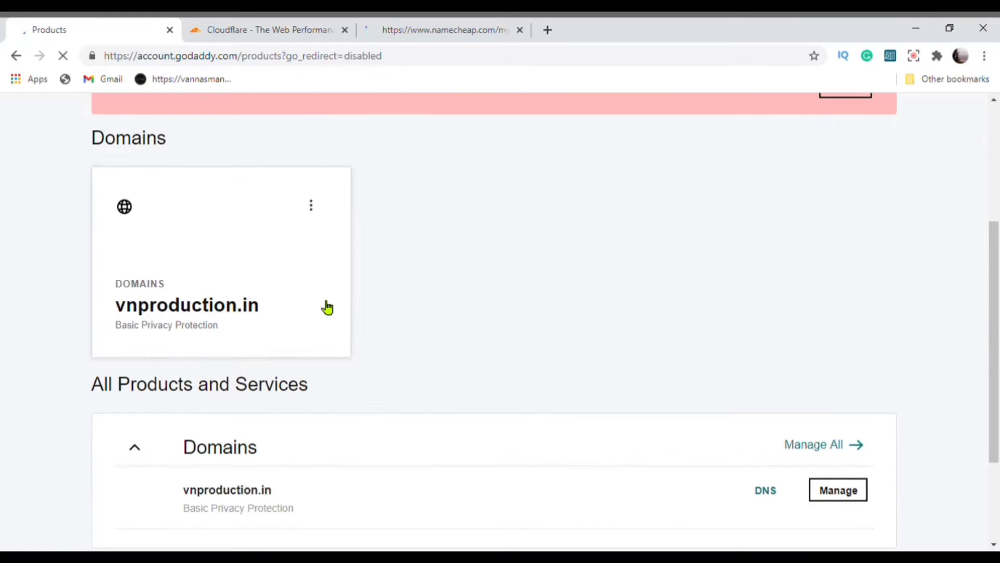
scroll(627, 273, down, 3)
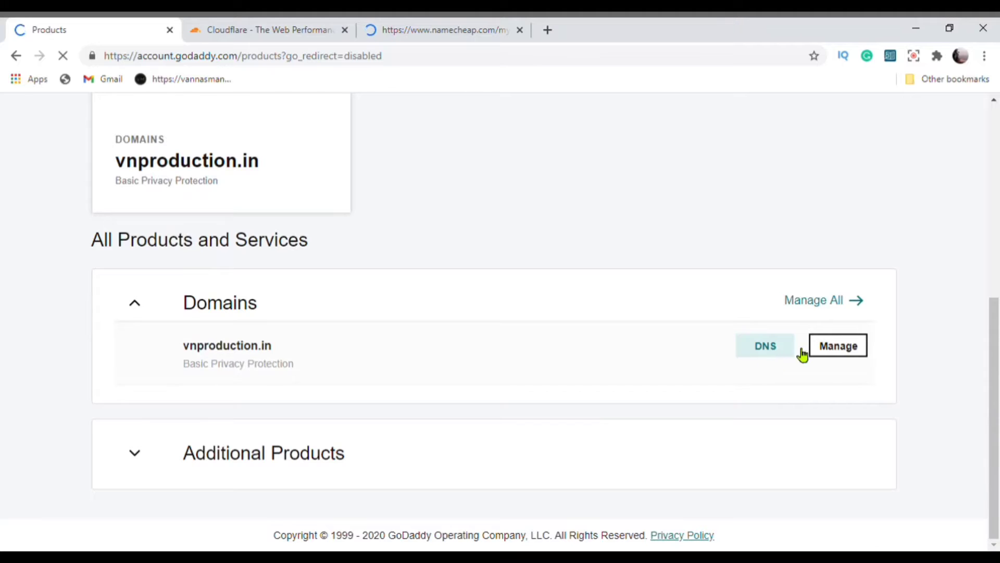
click(783, 345)
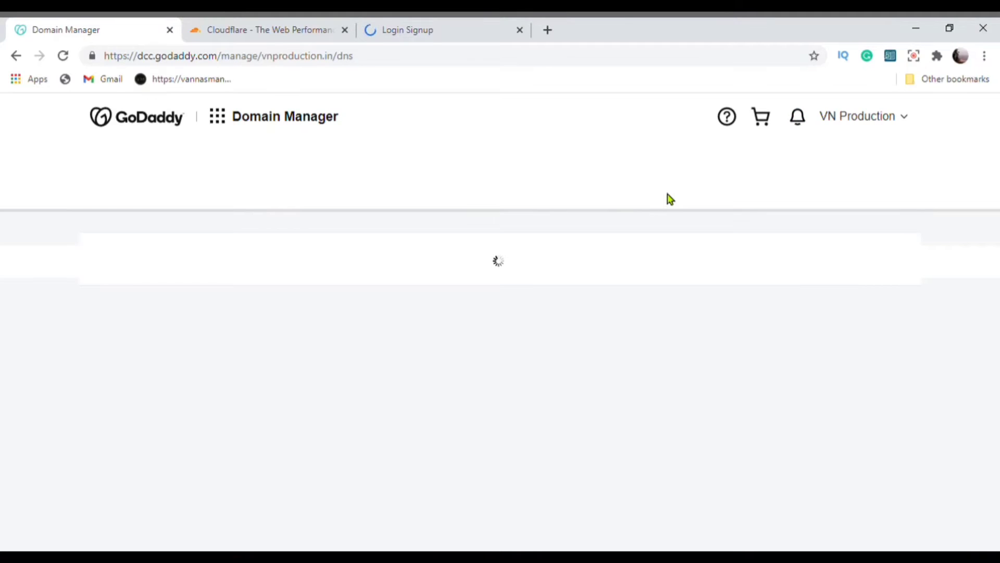
scroll(375, 297, down, 2)
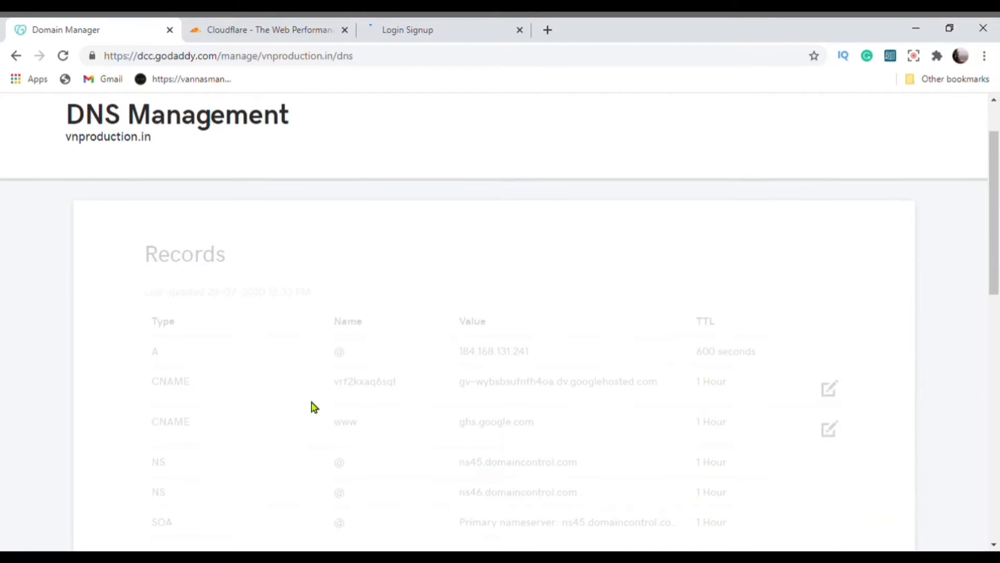
scroll(399, 301, down, 2)
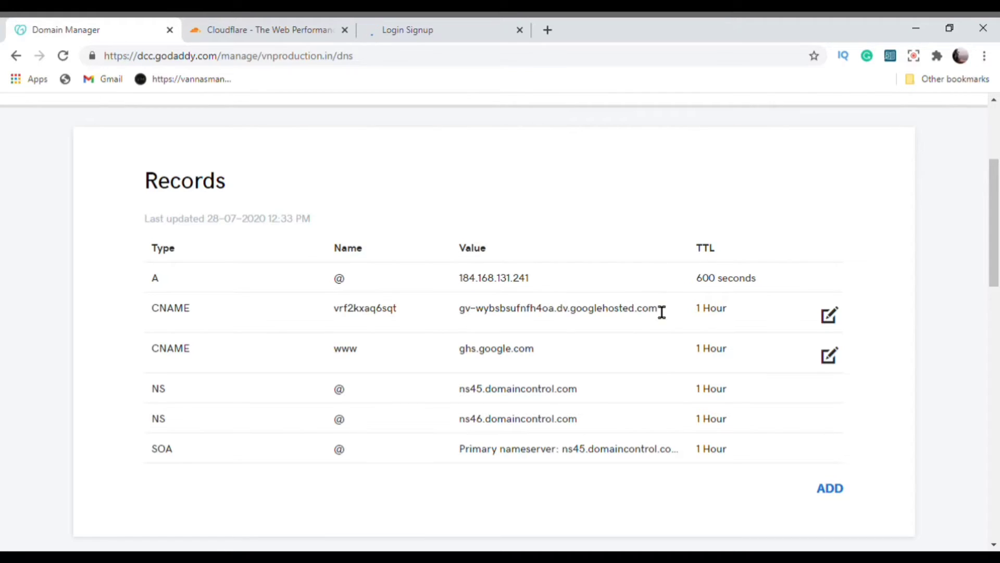
scroll(646, 310, down, 1)
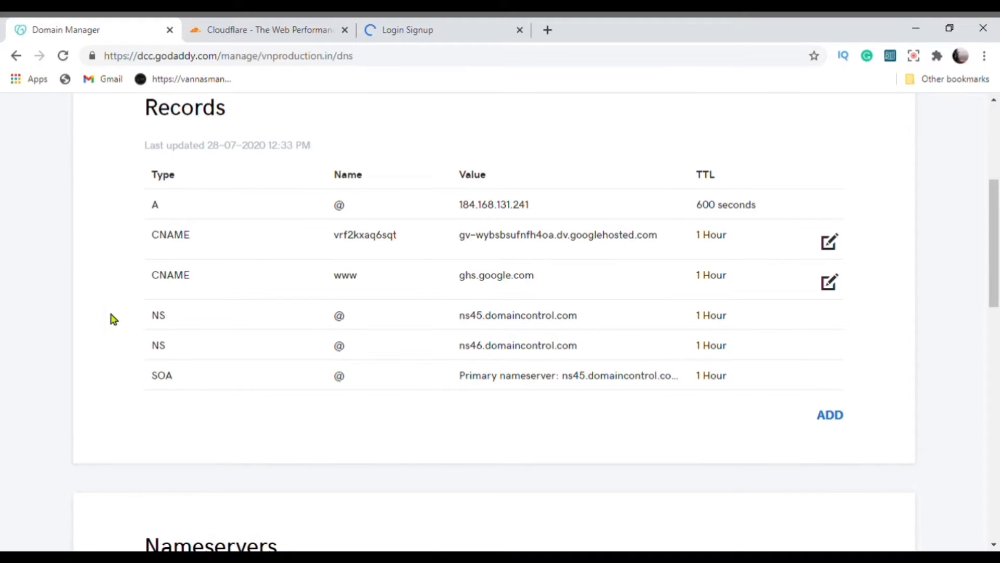
scroll(112, 318, down, 5)
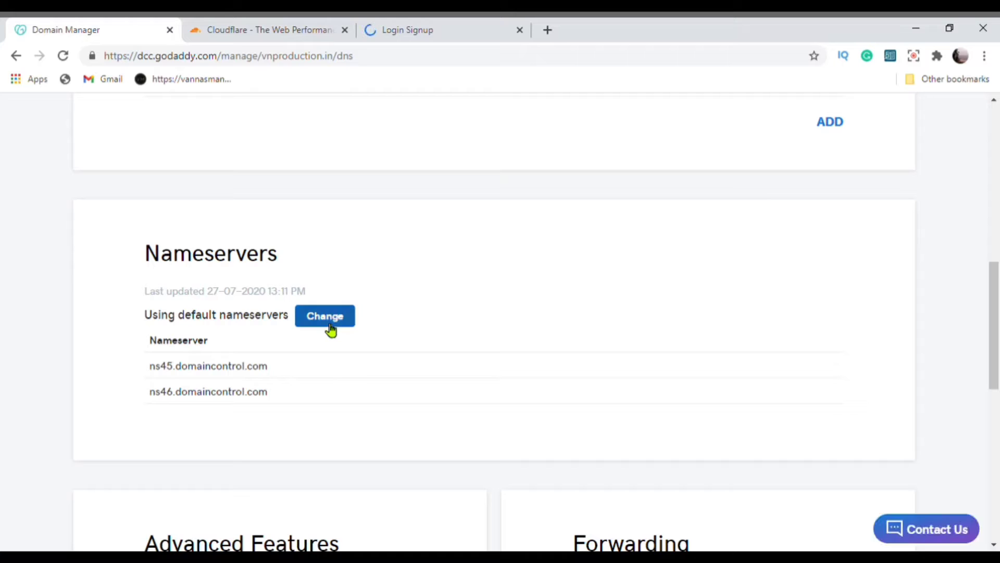
Switch to Cloudflare and sign up for an account with the e-mail address and account password.
click(227, 27)
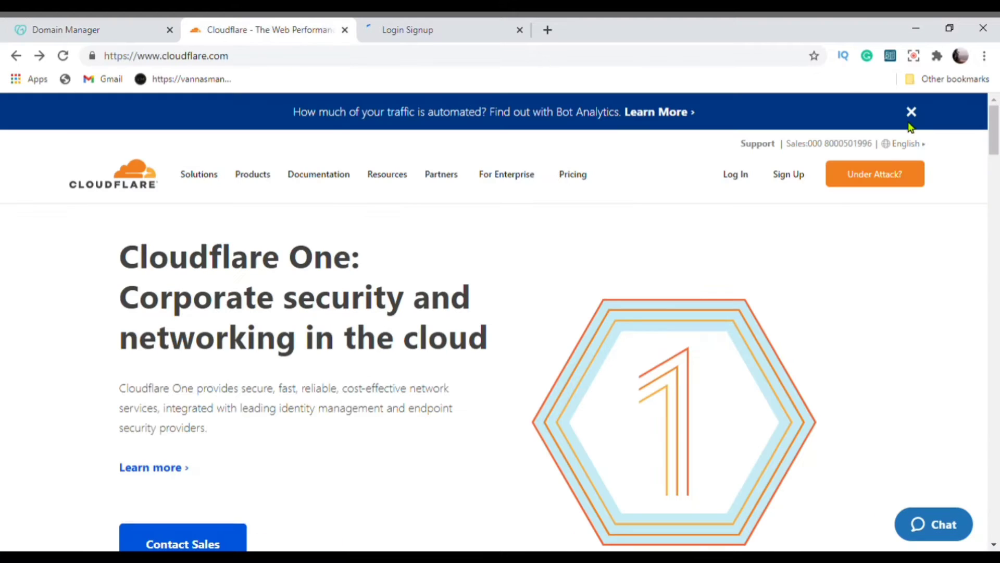
click(801, 182)
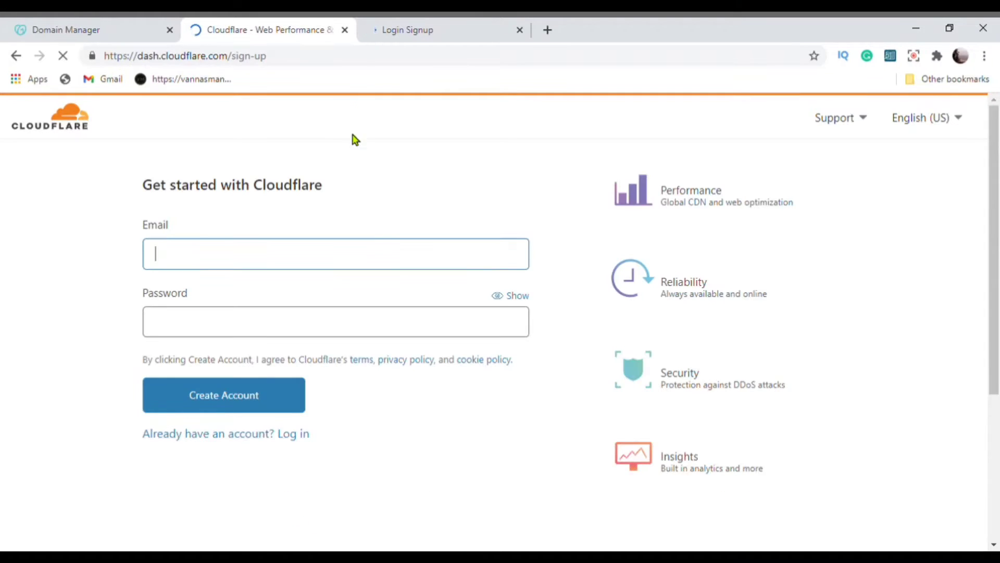
click(234, 263)
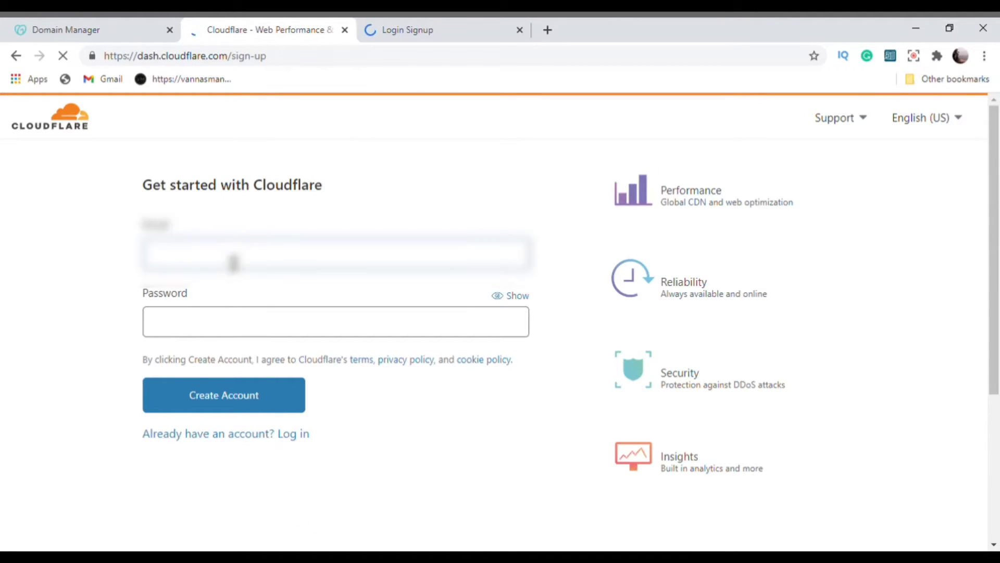
click(230, 326)
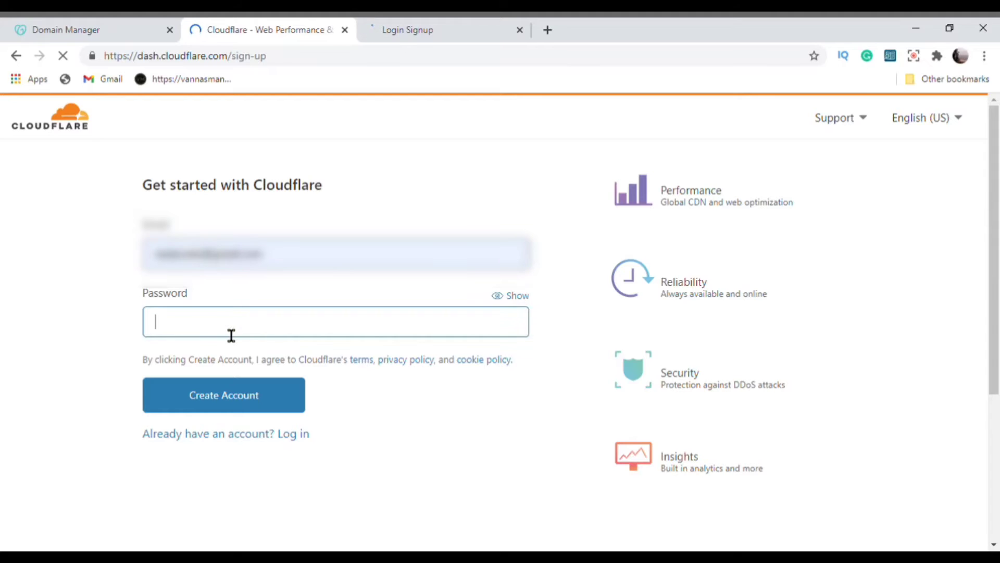
text(••)
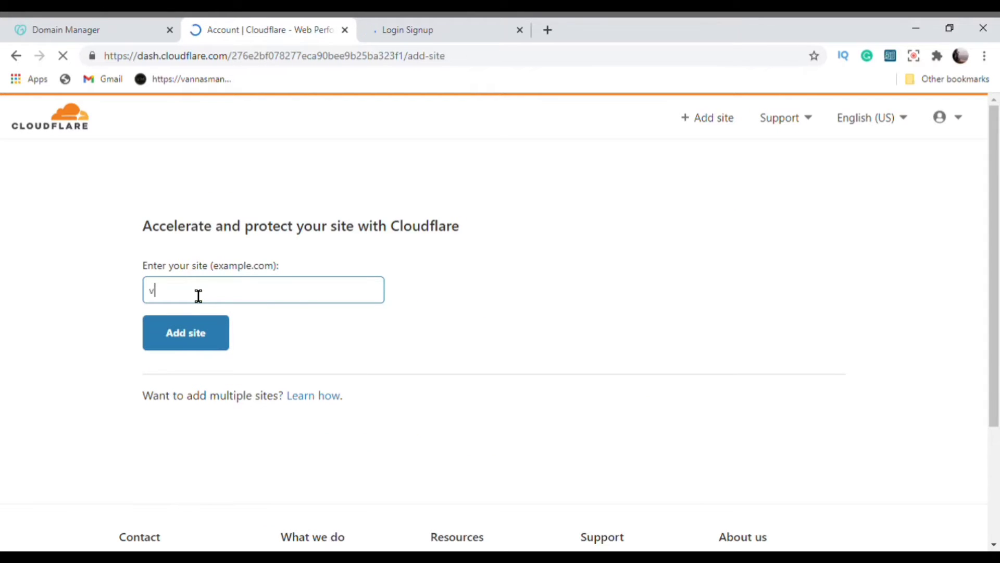
Add the site vnproduction.in to the Cloudflare account and choose the Free plan at $0 / month.
text(nproduction.in)
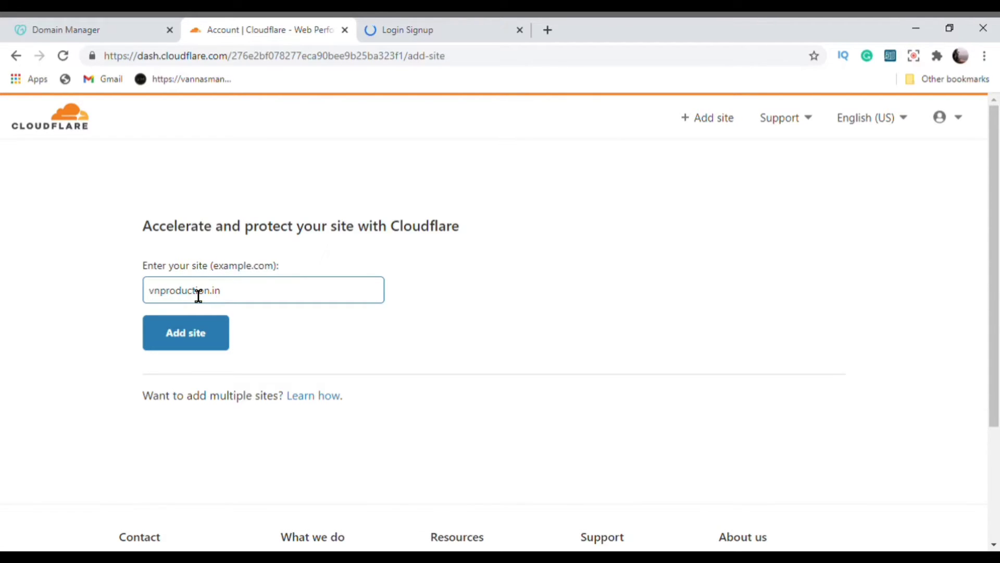
click(205, 346)
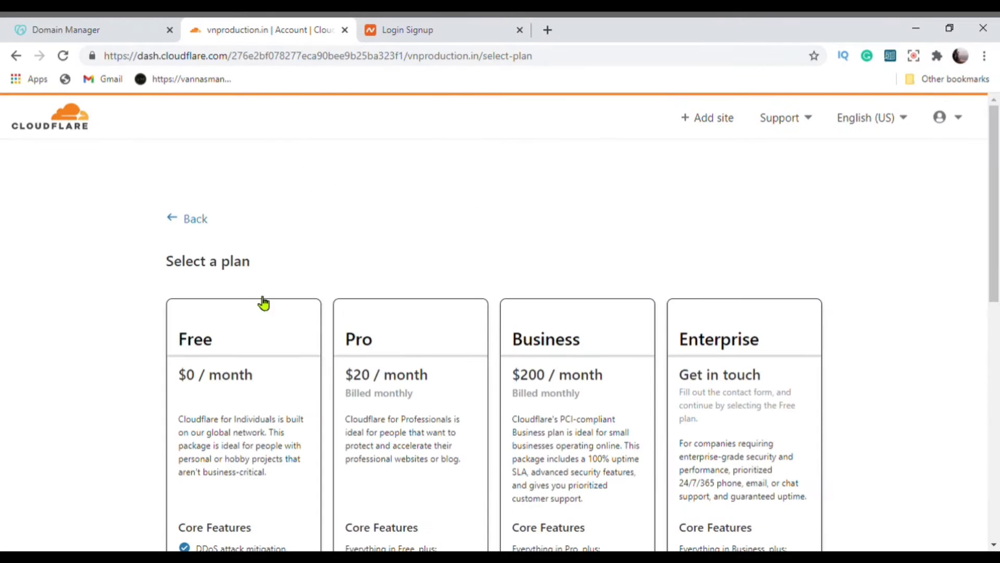
scroll(263, 302, down, 3)
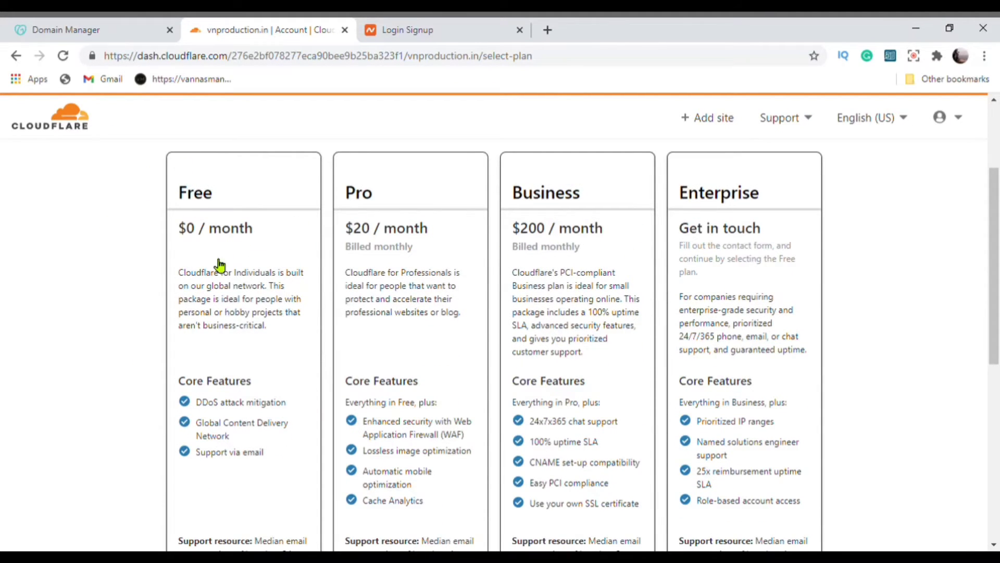
scroll(224, 266, down, 3)
click(249, 346)
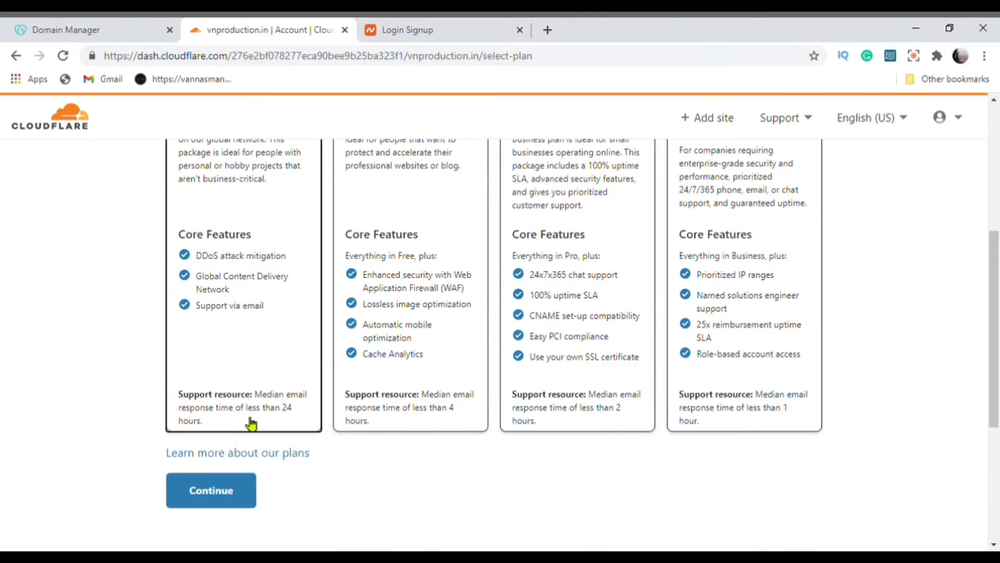
click(221, 490)
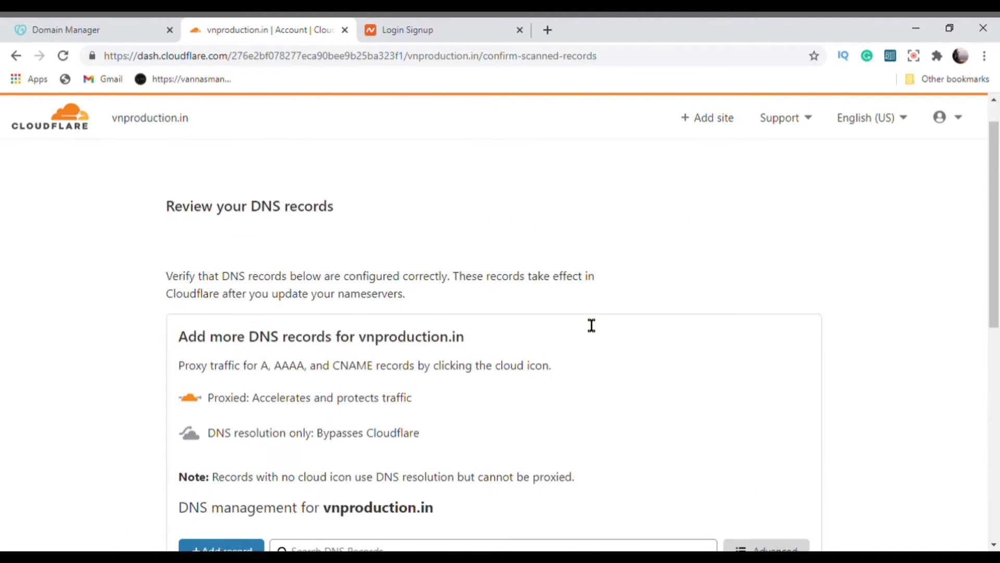
Accept the scanned DNS records for vnproduction.in and copy Cloudflare's first nameserver, clark.ns.cloudflare.com.
scroll(592, 325, down, 4)
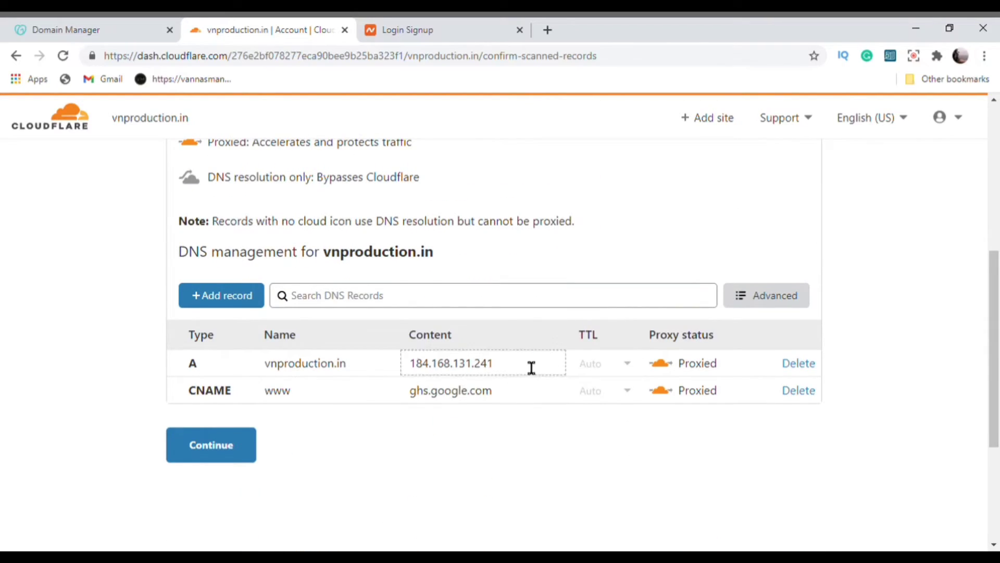
click(199, 467)
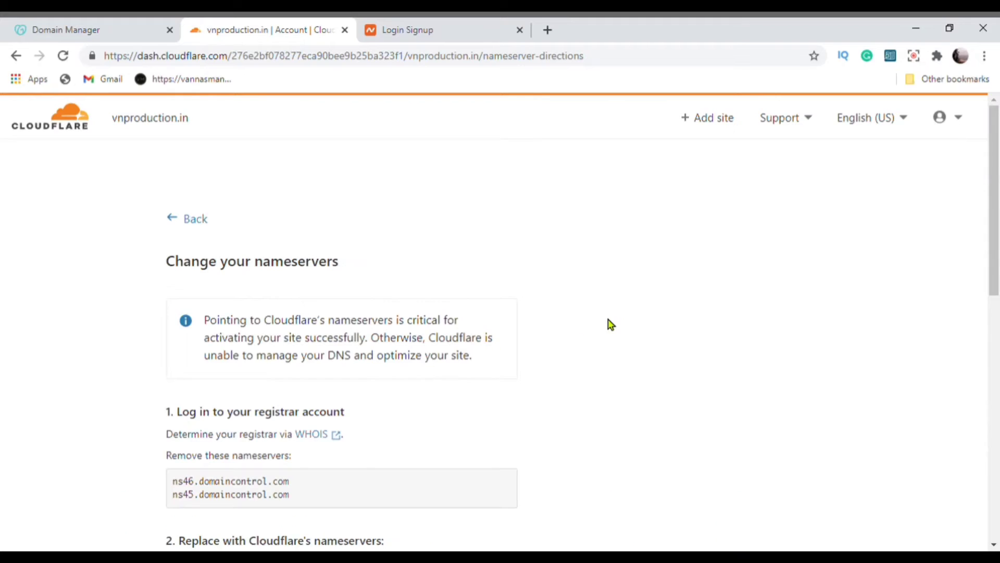
scroll(393, 292, down, 3)
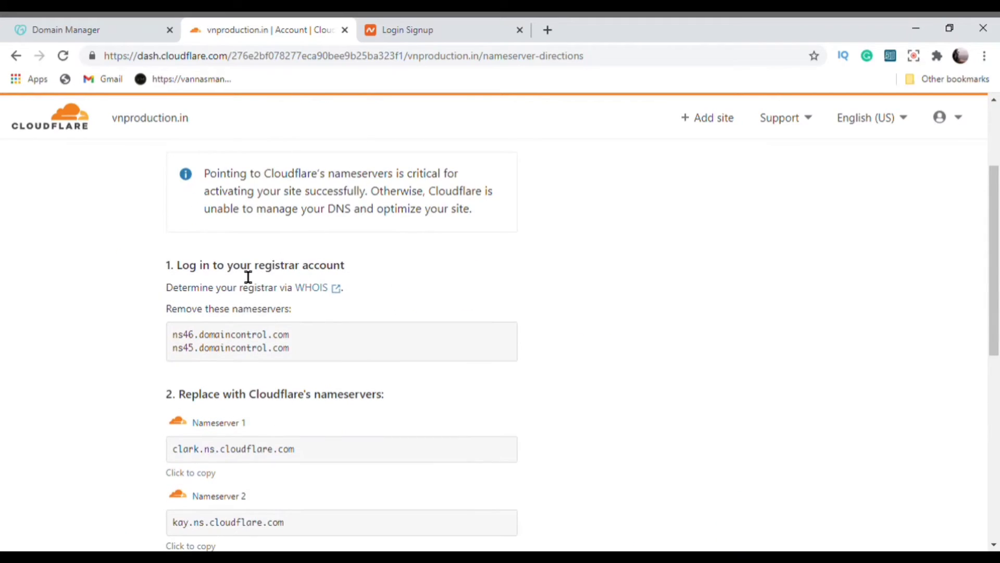
scroll(264, 275, down, 3)
scroll(286, 286, down, 3)
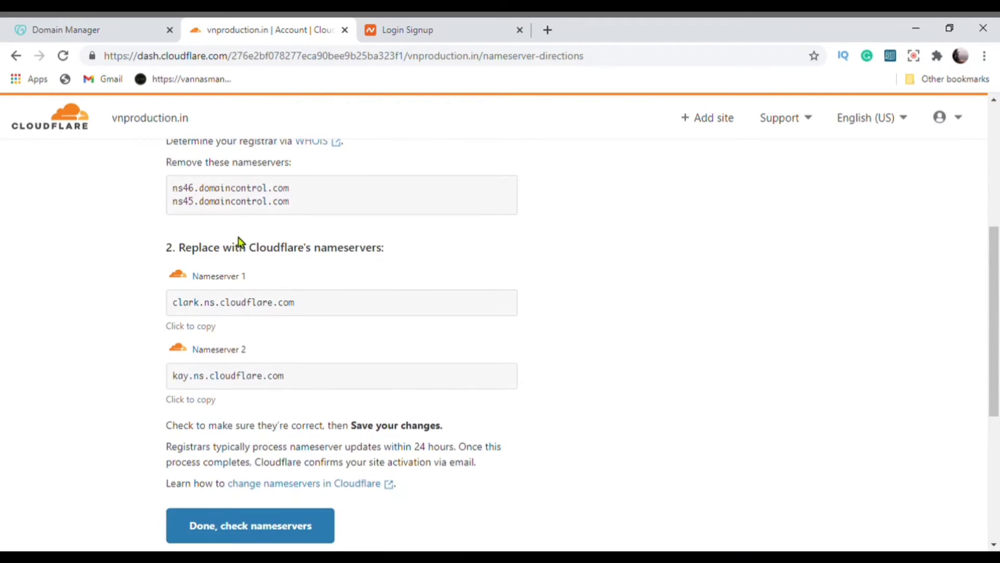
drag(302, 311, 248, 311)
click(205, 325)
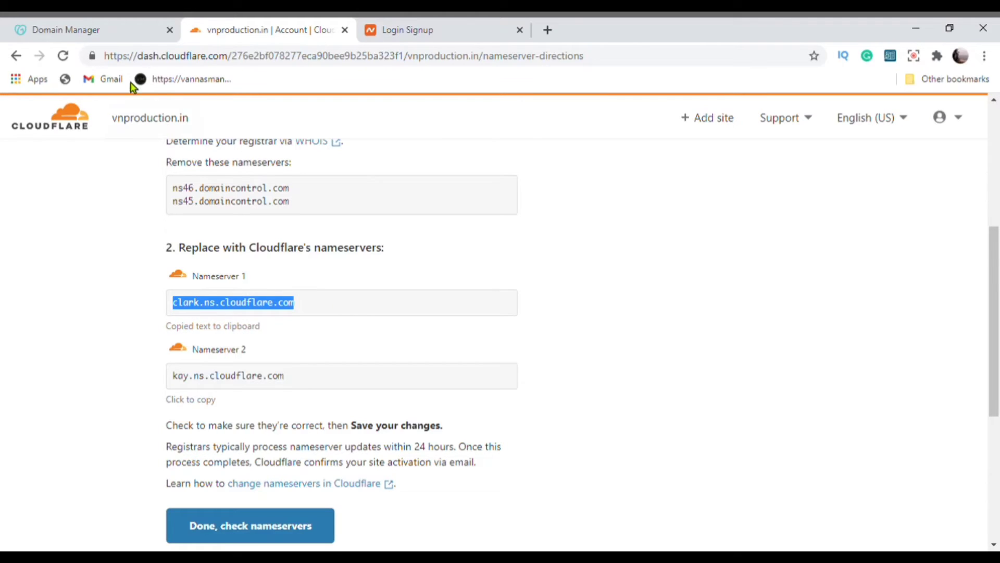
Back in GoDaddy, choose to enter own nameservers for vnproduction.in and set Nameserver 1 to clark.ns.cloudflare.com.
click(82, 23)
click(330, 325)
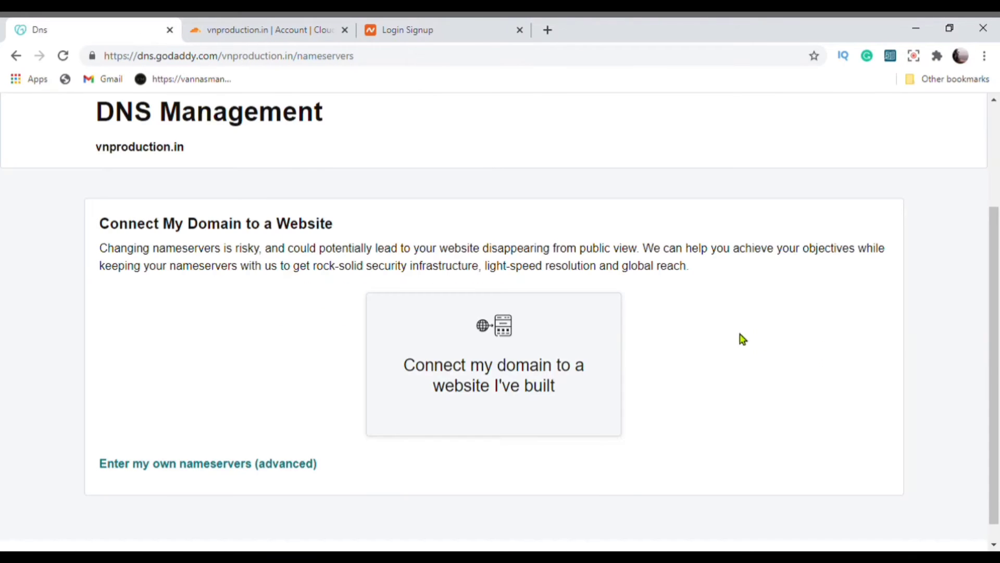
scroll(264, 431, down, 1)
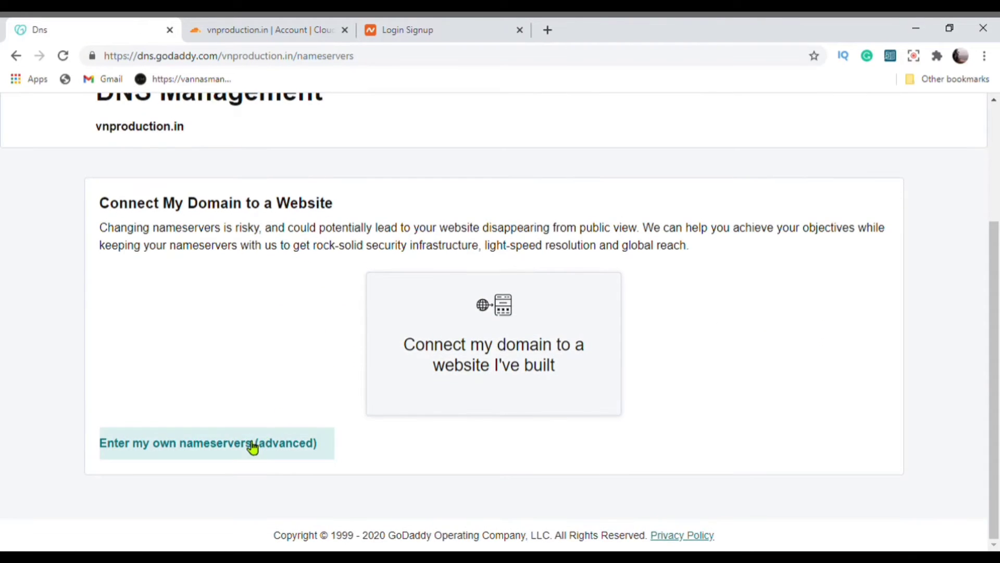
click(252, 447)
click(209, 315)
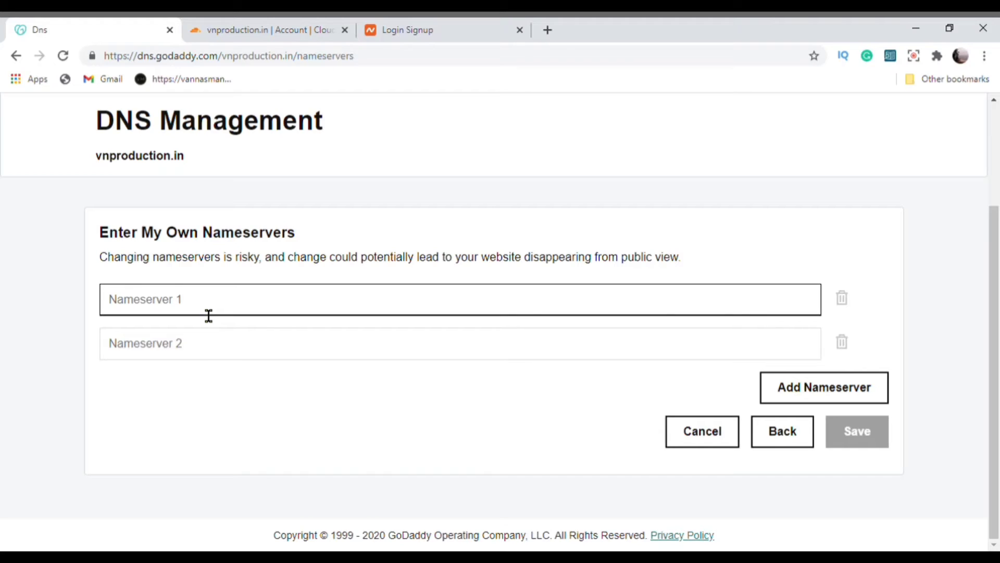
key(ctrl+v)
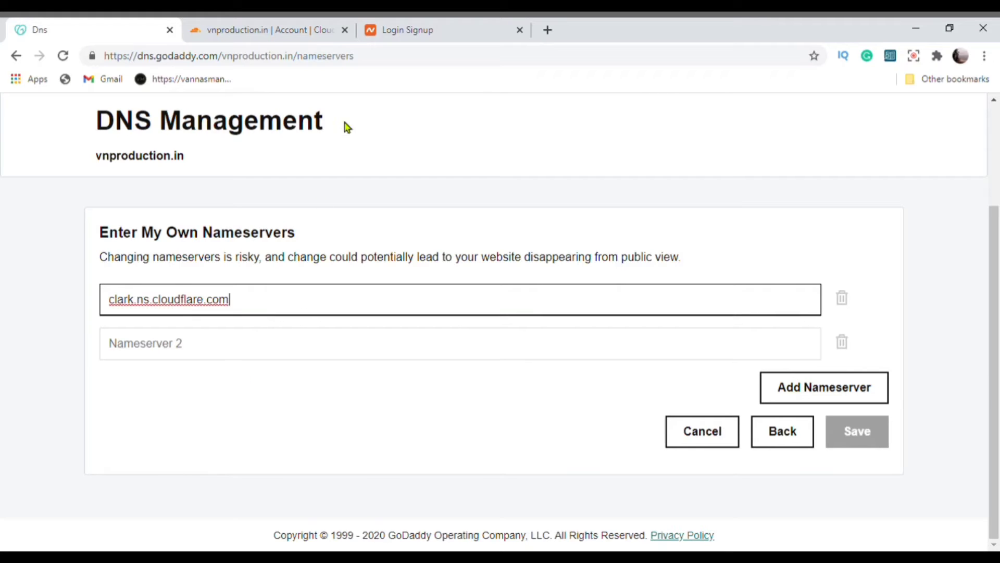
Copy the second nameserver from Cloudflare and enter kay.ns.cloudflare.com as Nameserver 2 in GoDaddy.
click(311, 24)
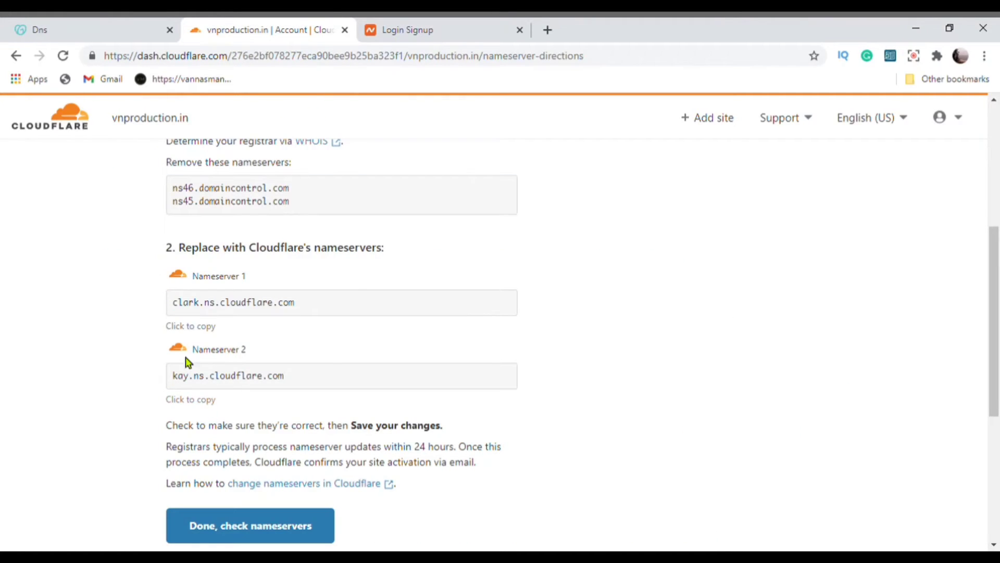
click(194, 400)
click(97, 32)
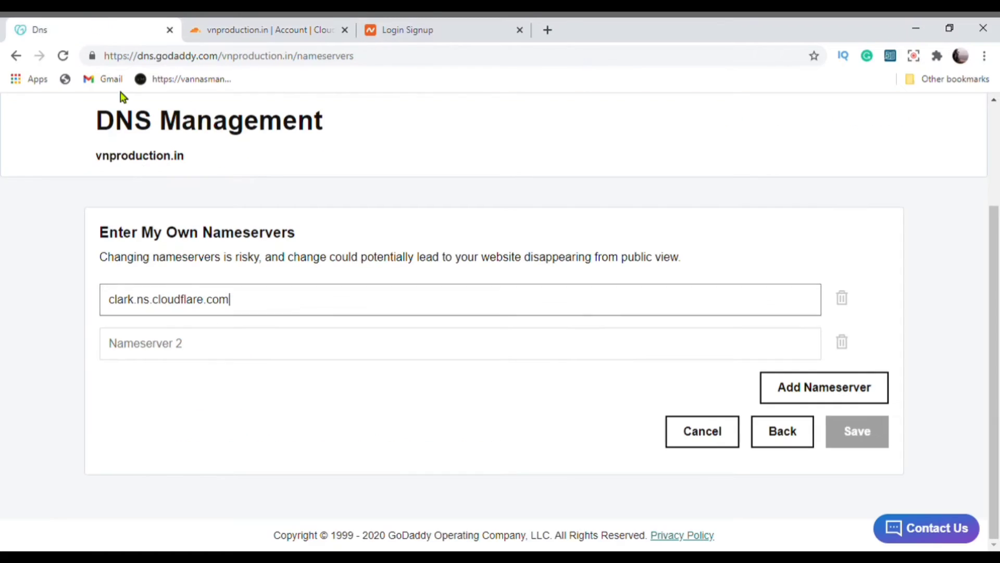
click(184, 350)
key(ctrl+v)
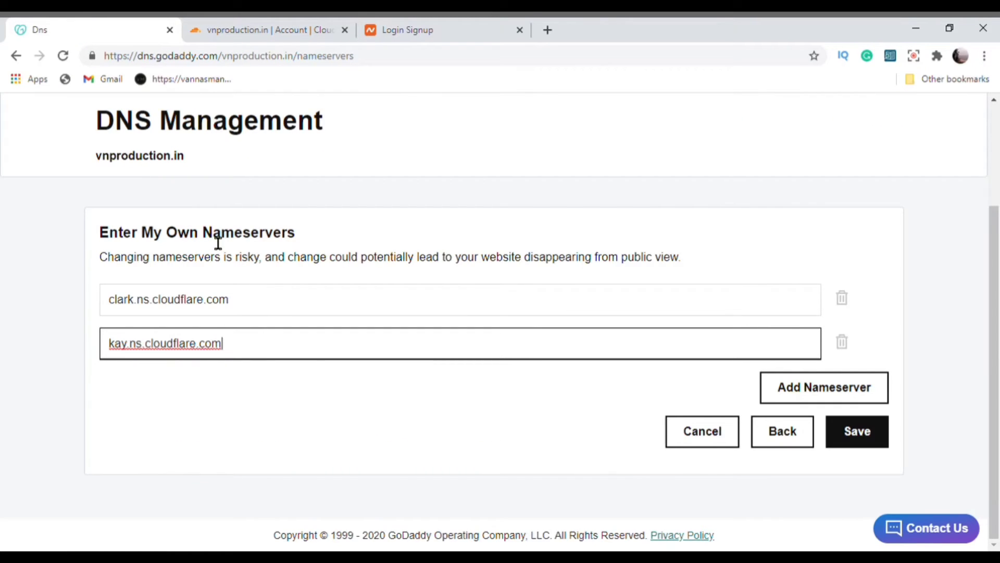
click(309, 405)
Save the custom nameservers and consent to the nameserver update for vnproduction.in.
click(864, 434)
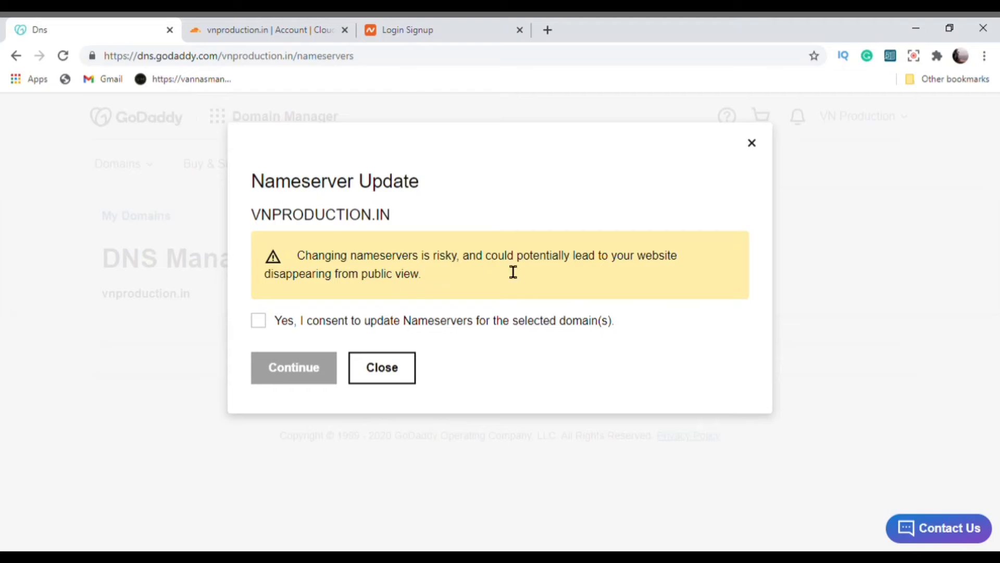
click(263, 321)
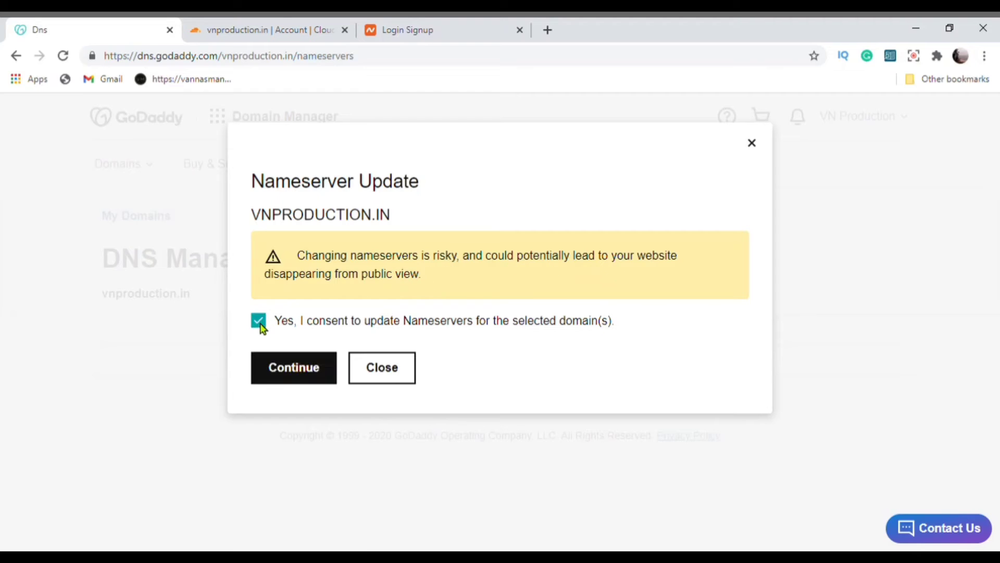
click(313, 375)
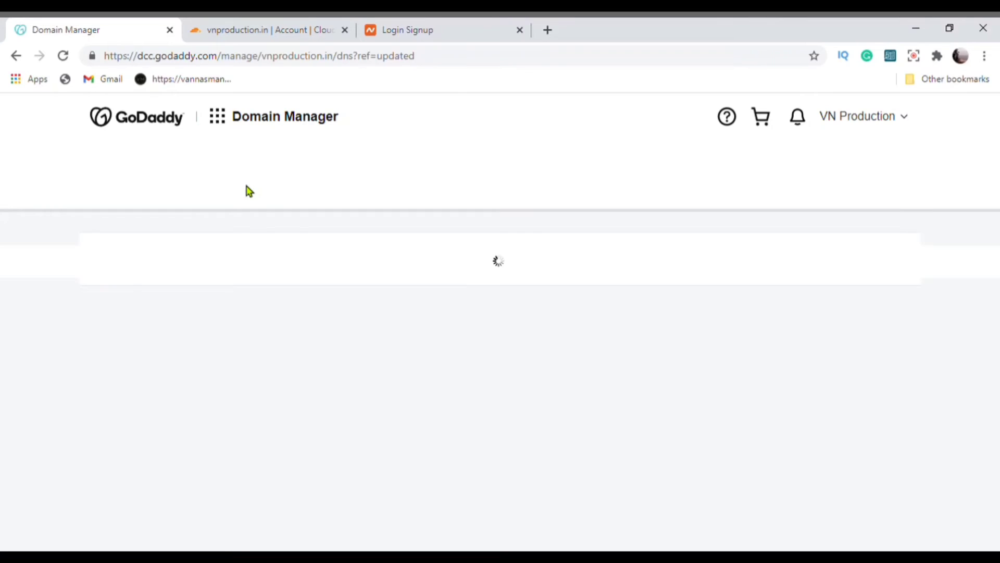
scroll(295, 311, down, 1)
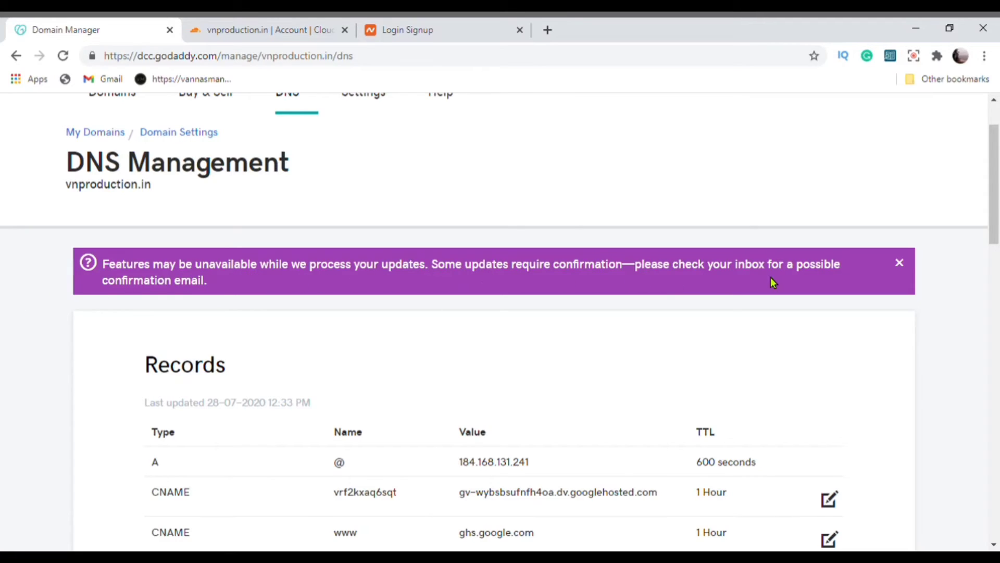
Check the nameservers listed for vnproduction.in on GoDaddy's DNS Management page and reload the page.
scroll(333, 281, down, 12)
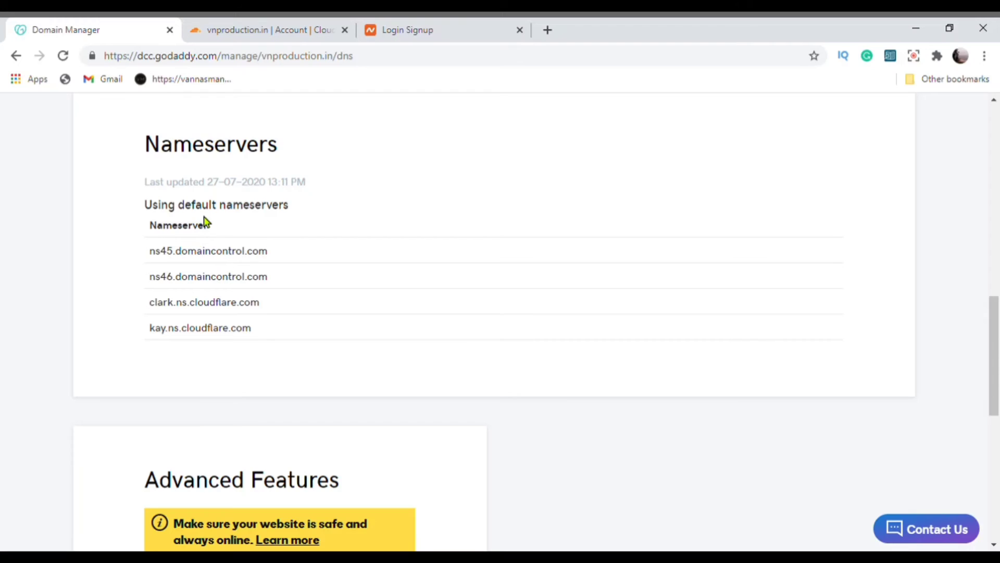
scroll(212, 232, down, 4)
scroll(209, 235, up, 2)
scroll(213, 242, up, 2)
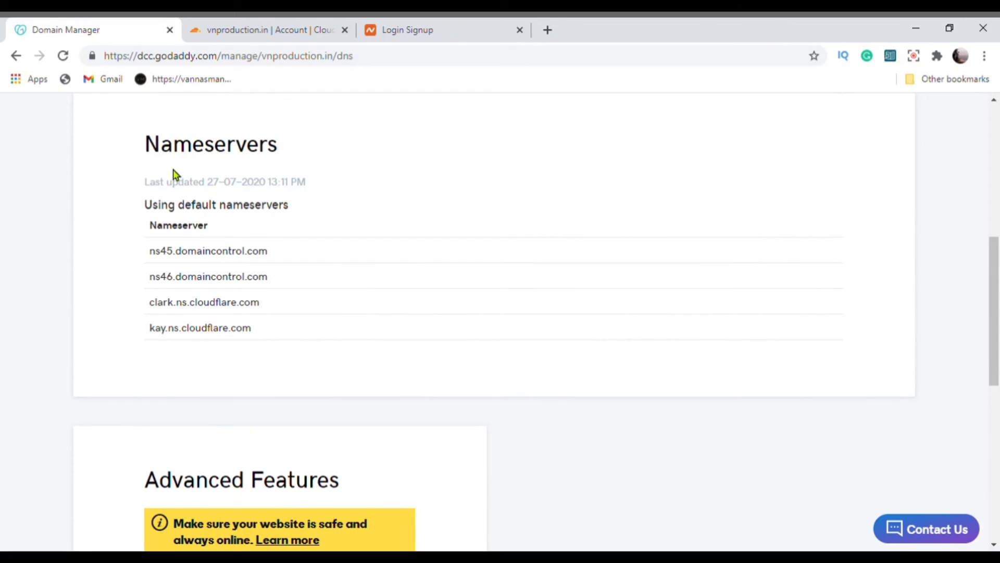
click(63, 57)
Back in Cloudflare, declare the nameserver change done and open the Improve security section of the Quick Start Guide.
click(276, 26)
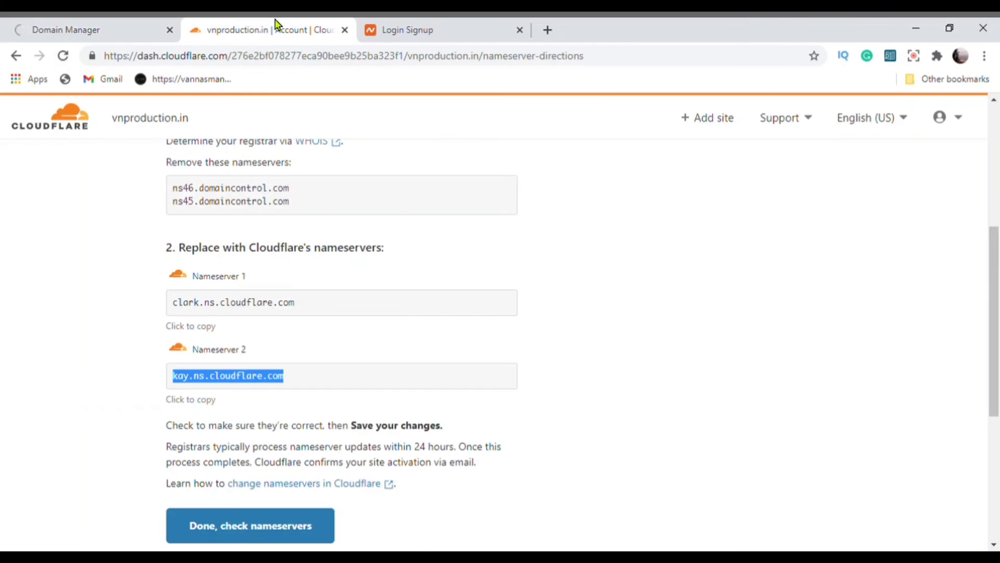
click(263, 526)
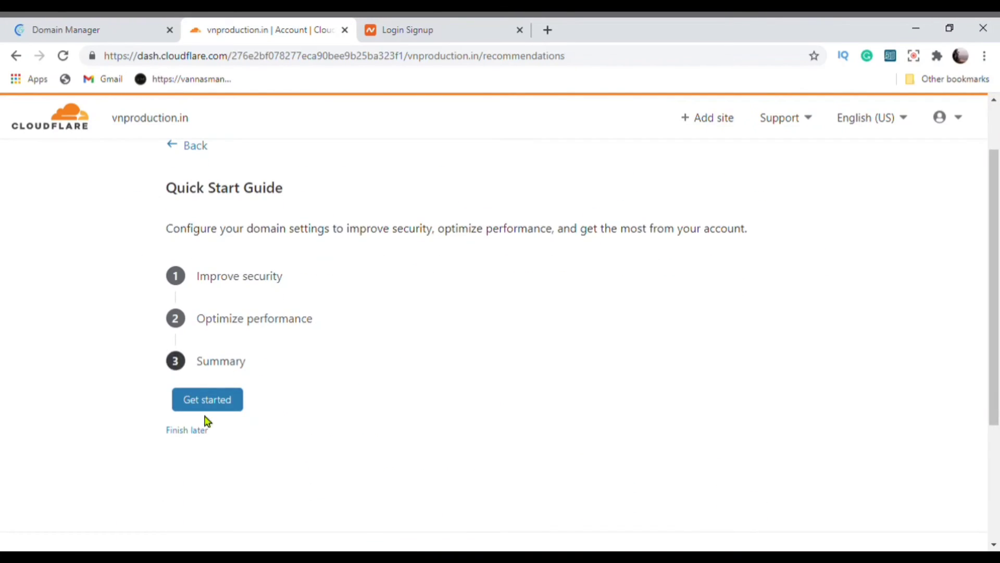
click(187, 282)
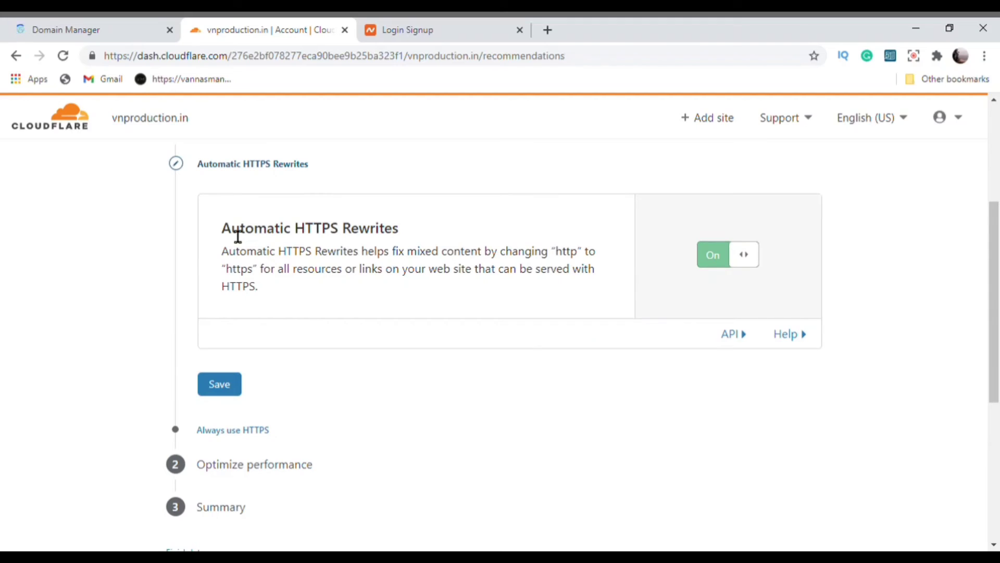
Save Automatic HTTPS Rewrites as On, and turn on and save Always Use HTTPS.
drag(222, 228, 418, 248)
click(235, 392)
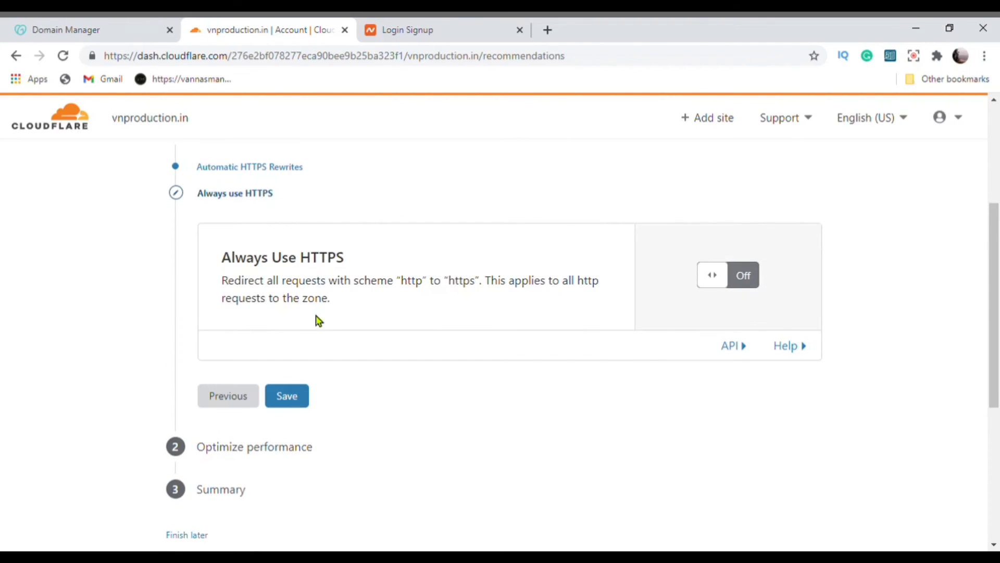
scroll(501, 292, up, 2)
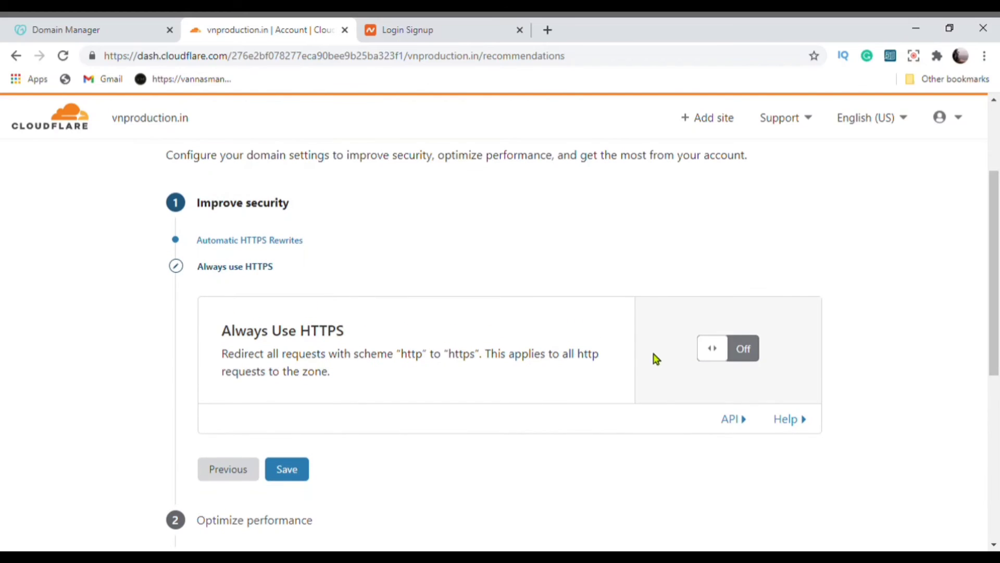
click(755, 349)
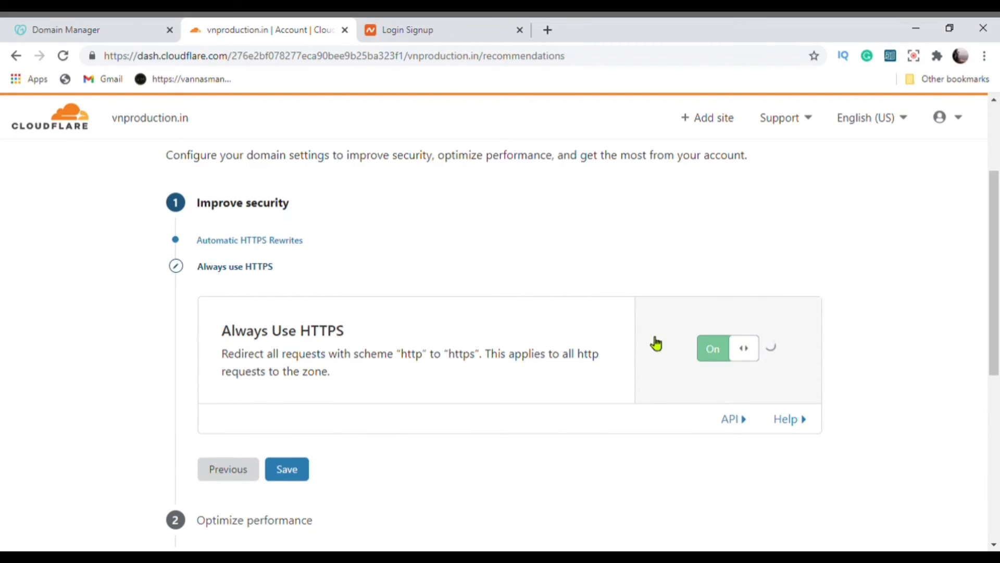
drag(337, 364, 222, 315)
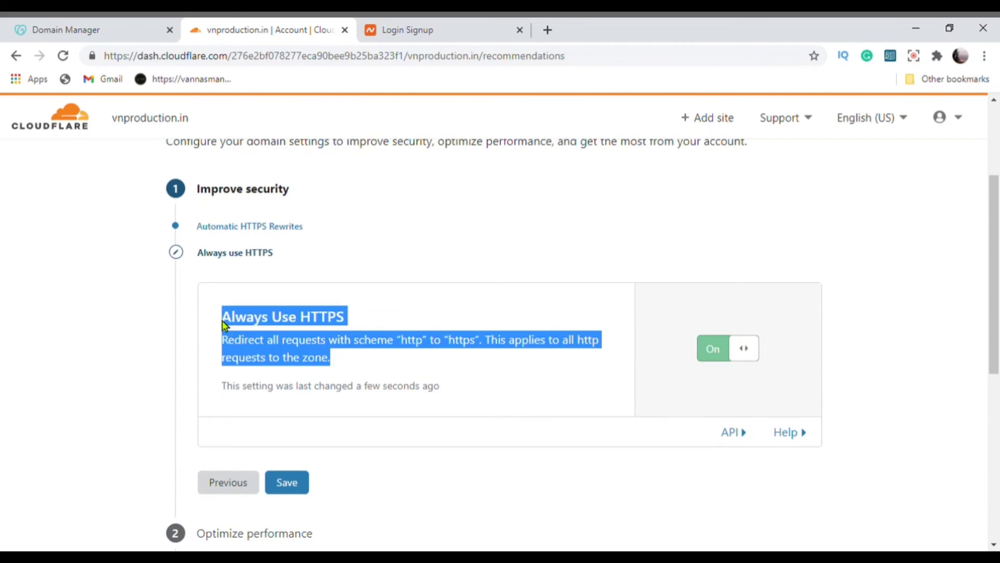
scroll(390, 458, down, 1)
click(303, 411)
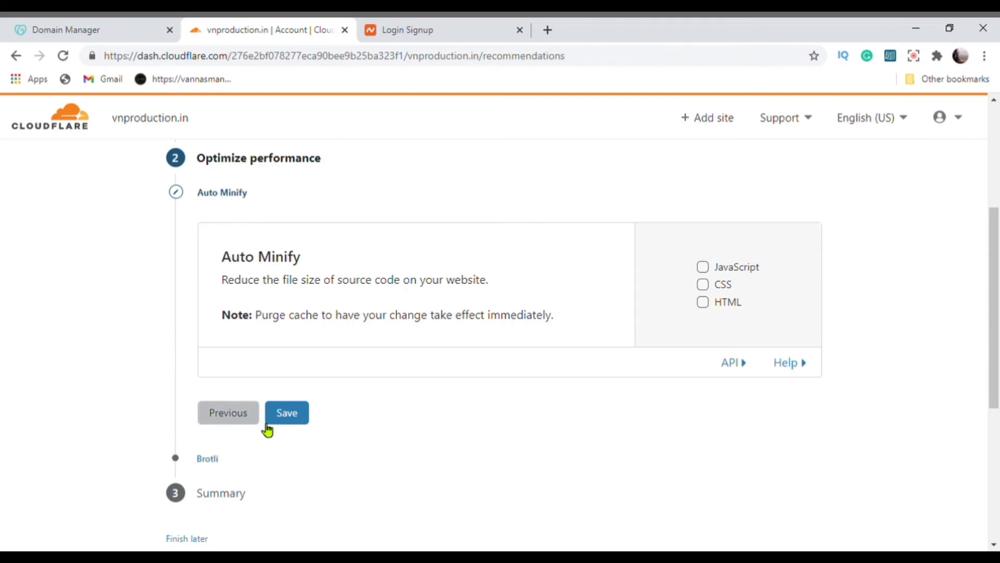
Move past Auto Minify and Brotli without changing their settings and finish the Quick Start Guide from its summary.
click(208, 459)
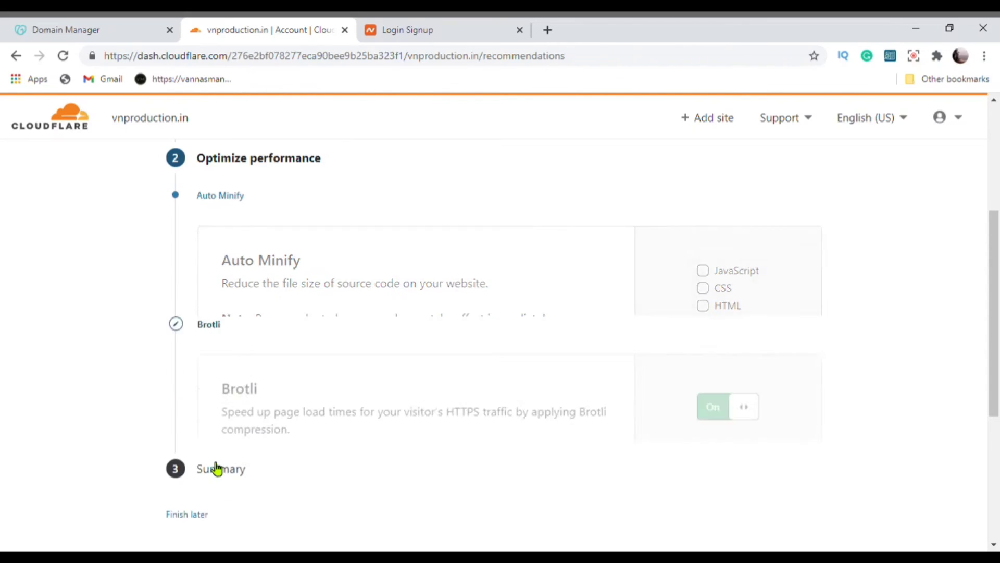
click(215, 478)
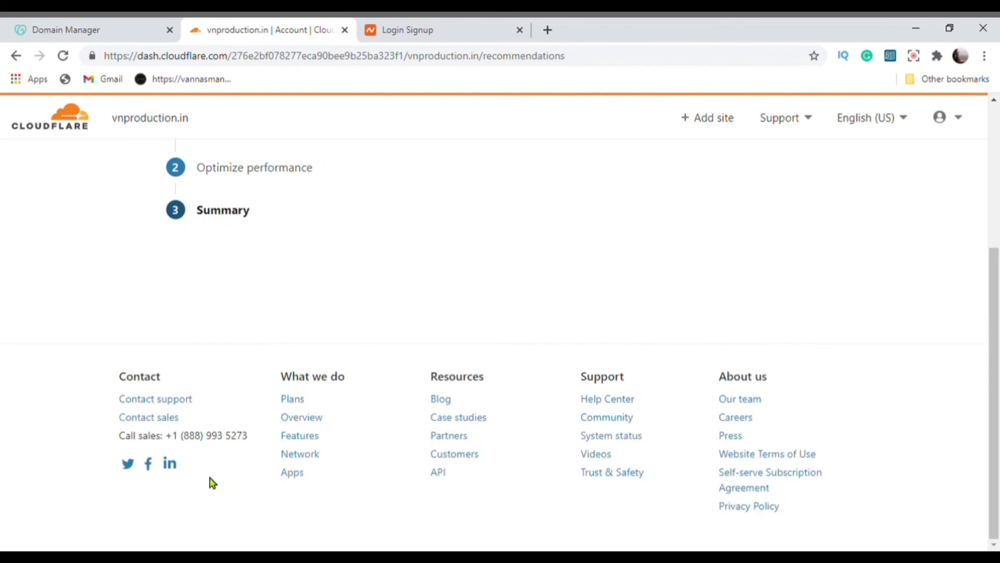
click(238, 386)
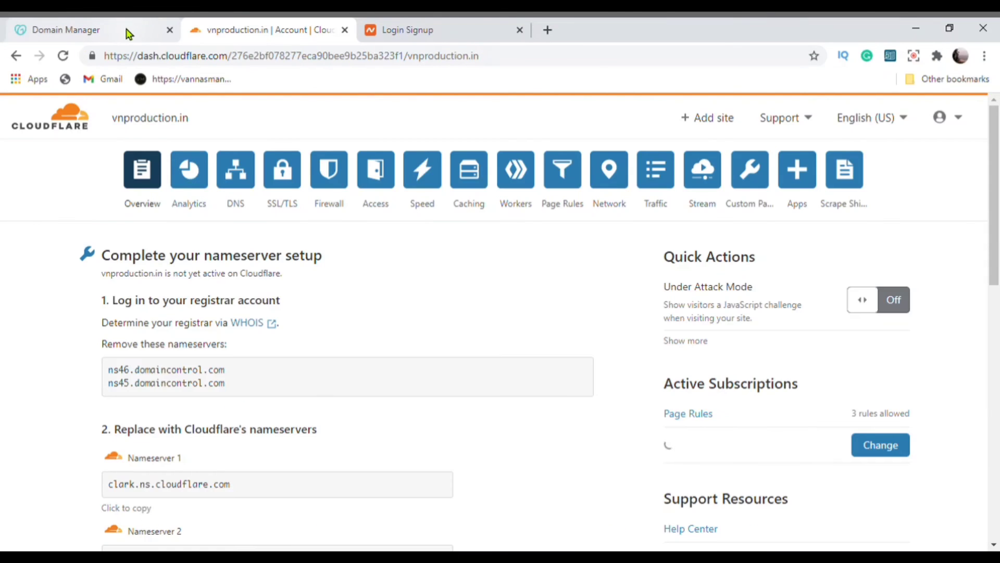
Request an immediate nameserver re-check for vnproduction.in from its Cloudflare overview.
scroll(198, 291, down, 10)
click(537, 281)
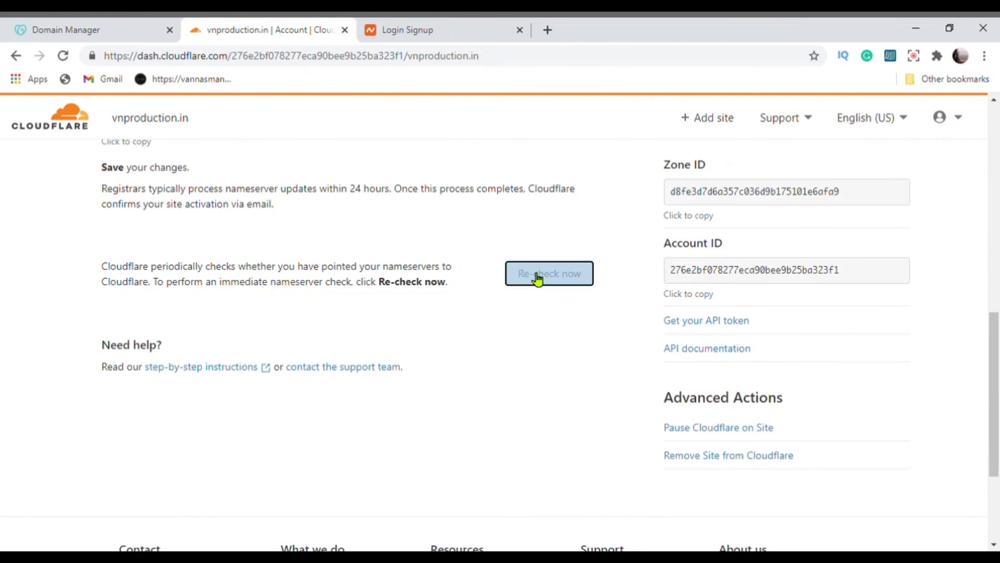
scroll(520, 281, up, 7)
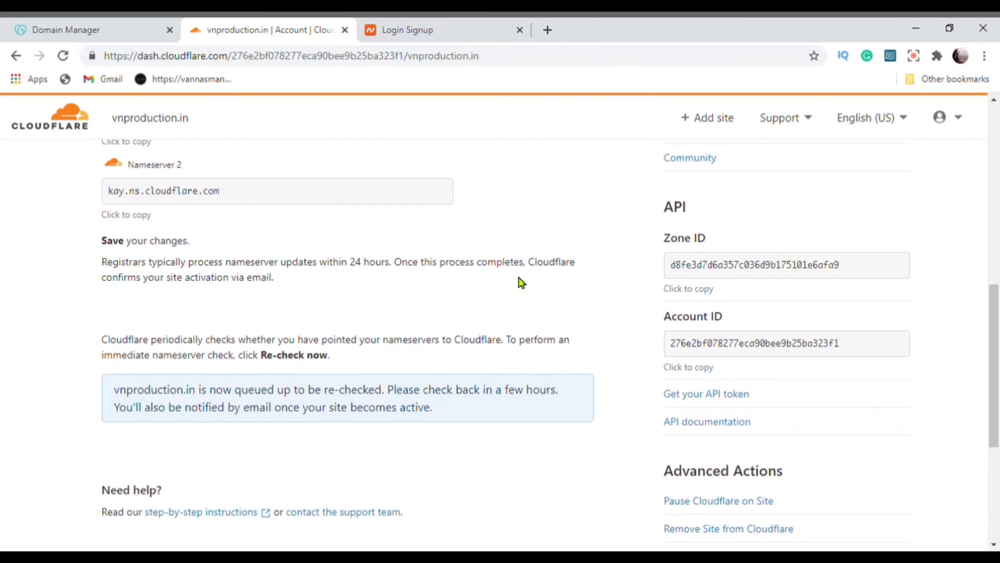
scroll(89, 308, up, 4)
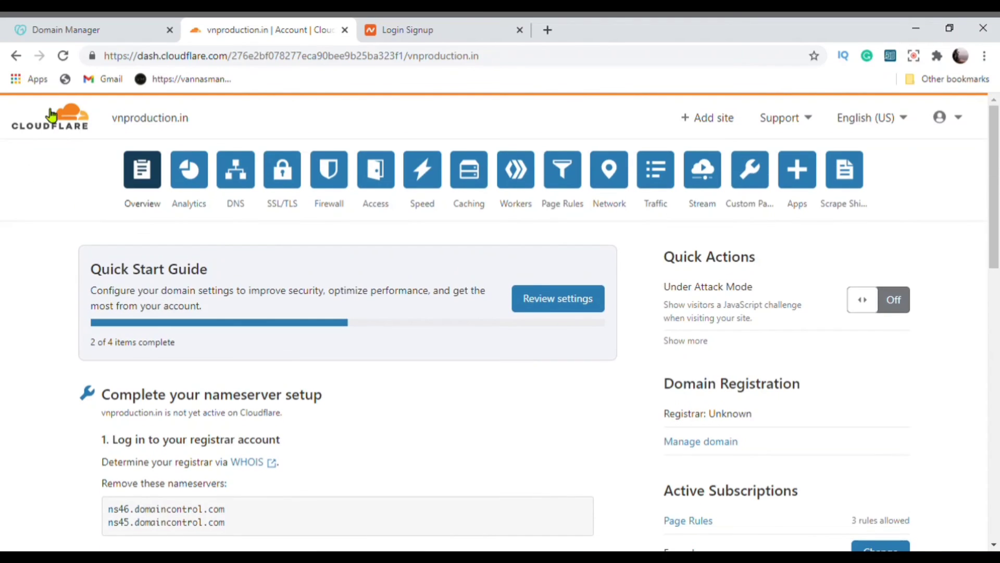
Reload the Cloudflare page and check the activation status of vnproduction.in in the account's site list.
click(62, 56)
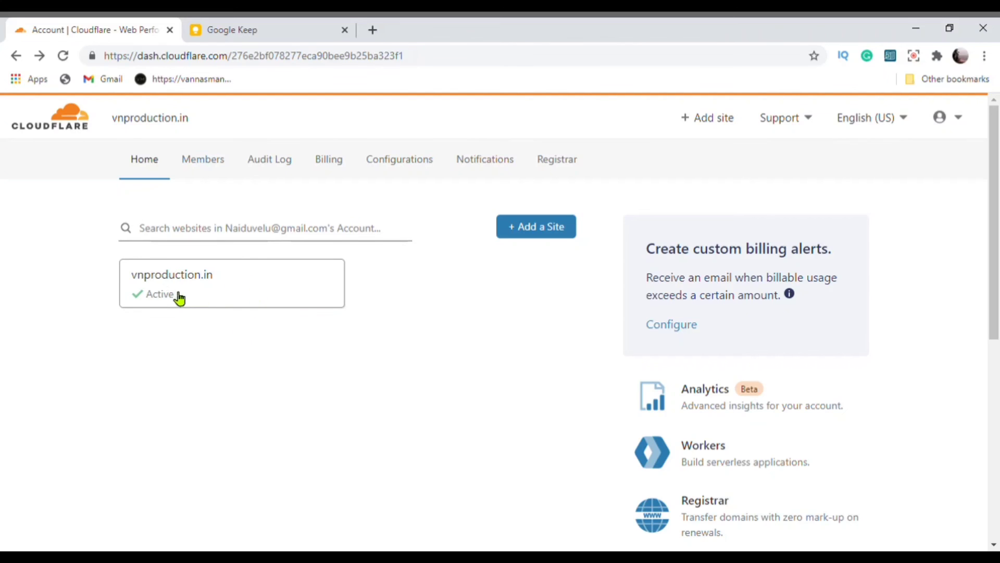
click(146, 307)
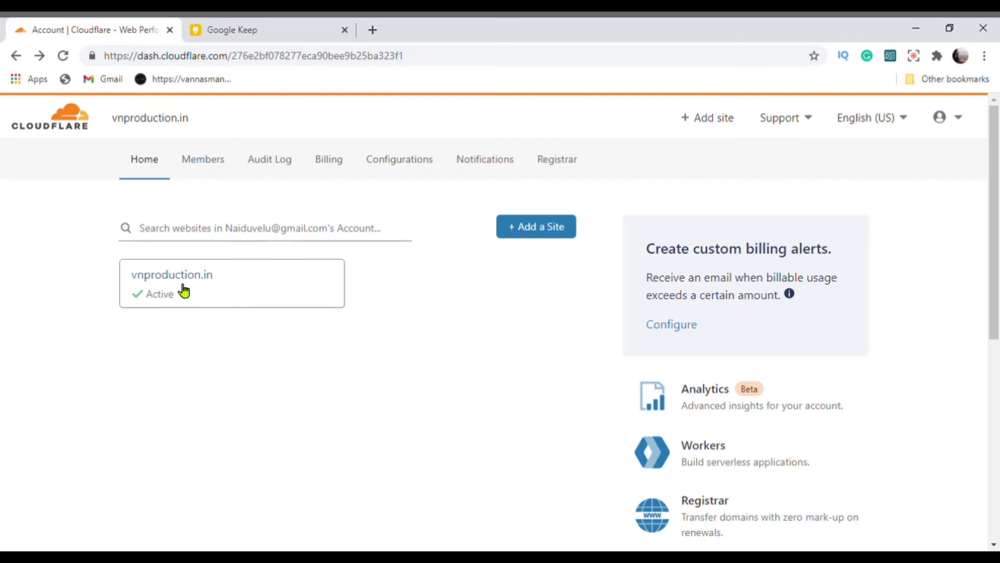